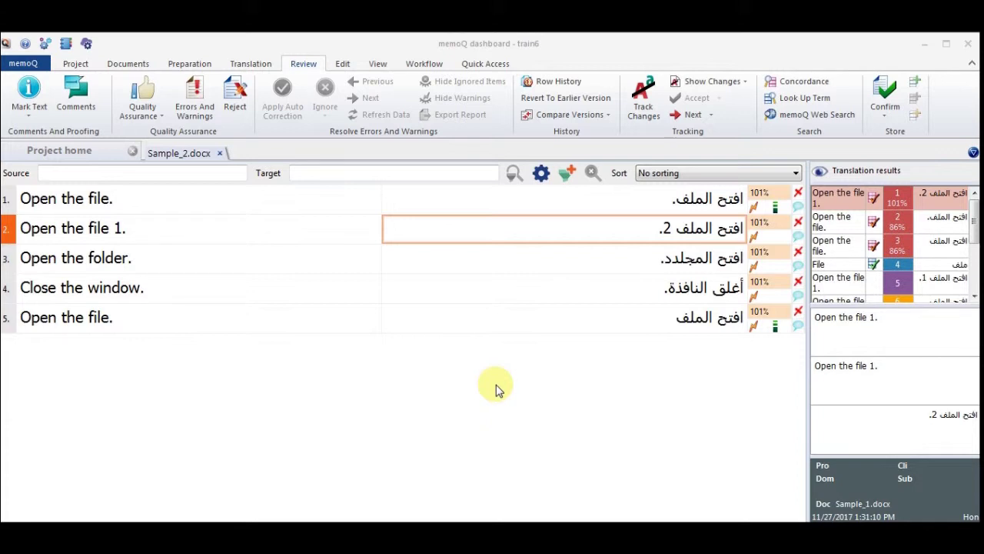
Set up a QA check of the active document that creates a view of inconsistent translations and exports a QA report
{"action": "double_click", "coordinate": [310, 65]}
{"action": "left_click", "coordinate": [310, 64]}
{"action": "left_click", "coordinate": [309, 64]}
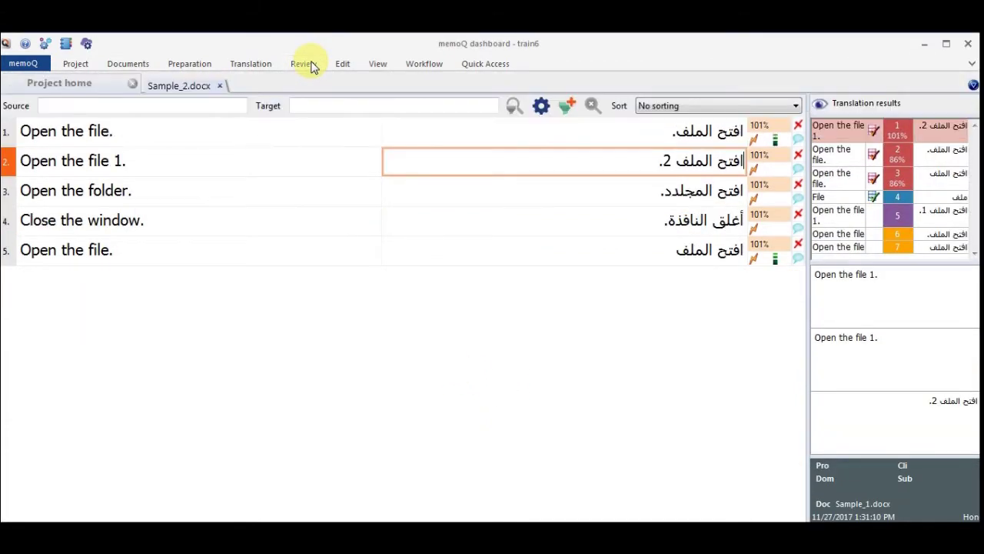
{"action": "left_click", "coordinate": [310, 64]}
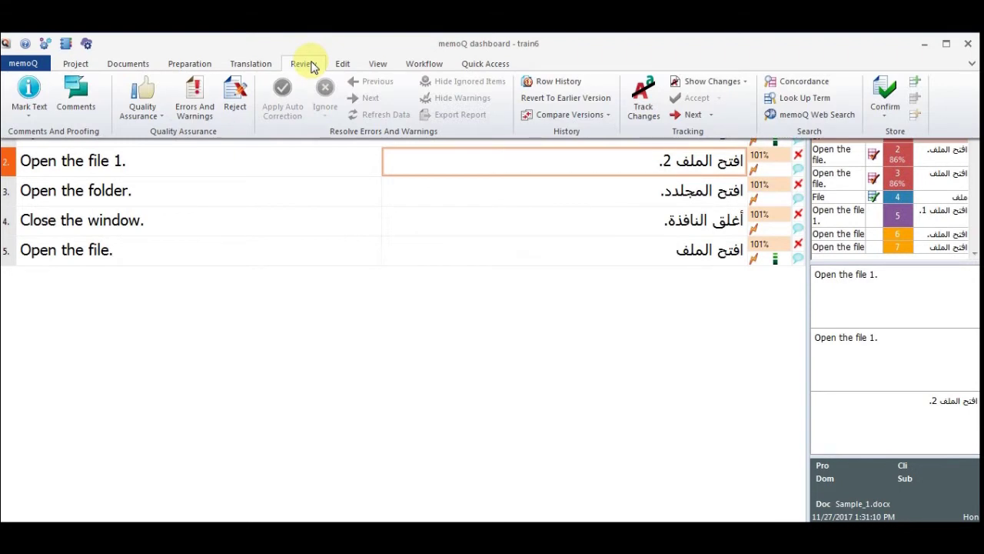
{"action": "left_click", "coordinate": [140, 94]}
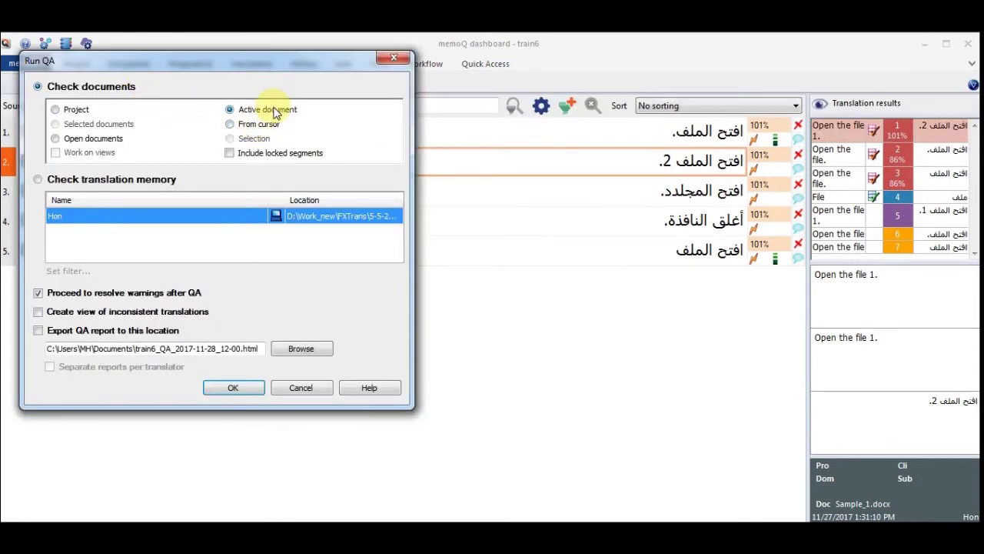
{"action": "left_click", "coordinate": [38, 293]}
{"action": "left_click", "coordinate": [37, 330]}
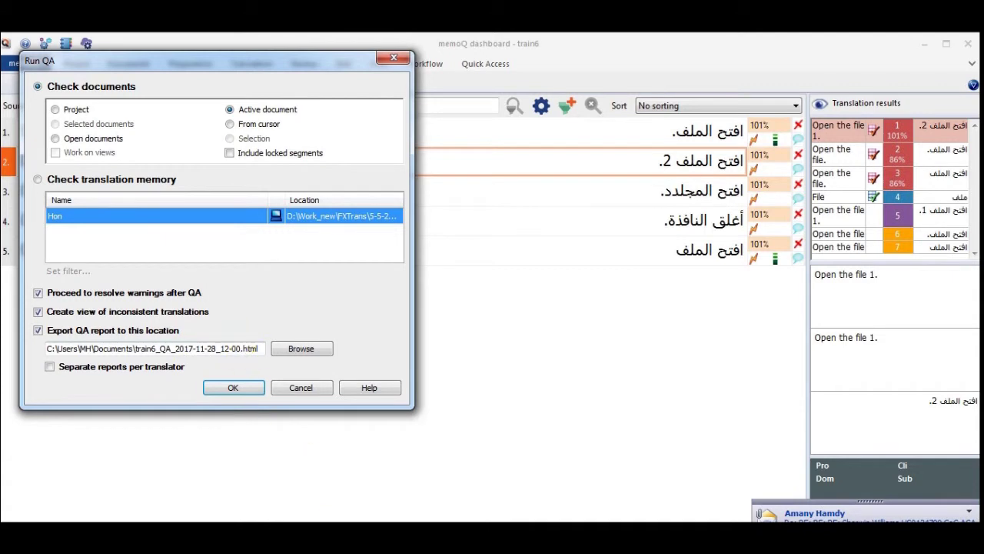
Change the QA report's export location to the Sample\MemoQ folder on the desktop and run the check
{"action": "mouse_move", "coordinate": [323, 523]}
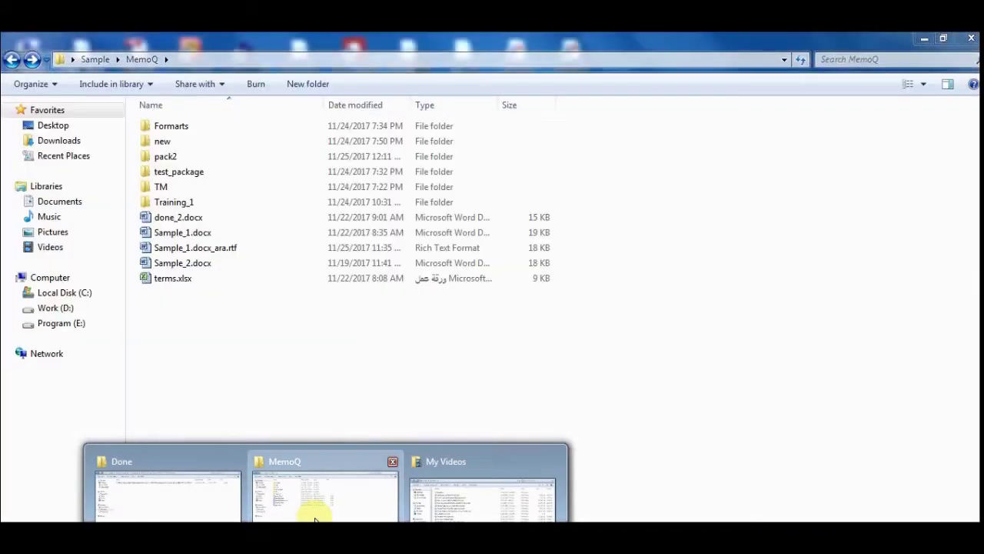
{"action": "left_click", "coordinate": [316, 520]}
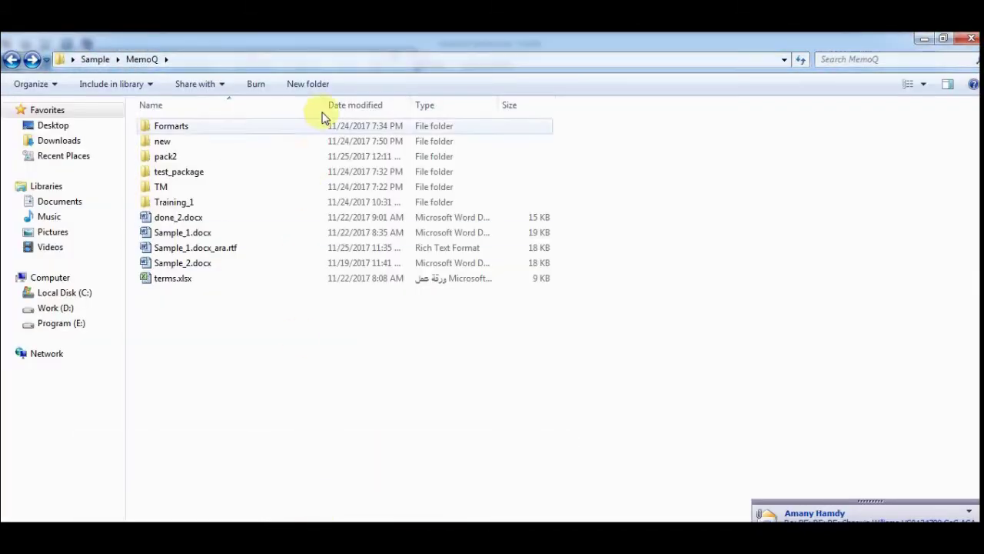
{"action": "left_click", "coordinate": [243, 62]}
{"action": "key", "text": "ctrl+c"}
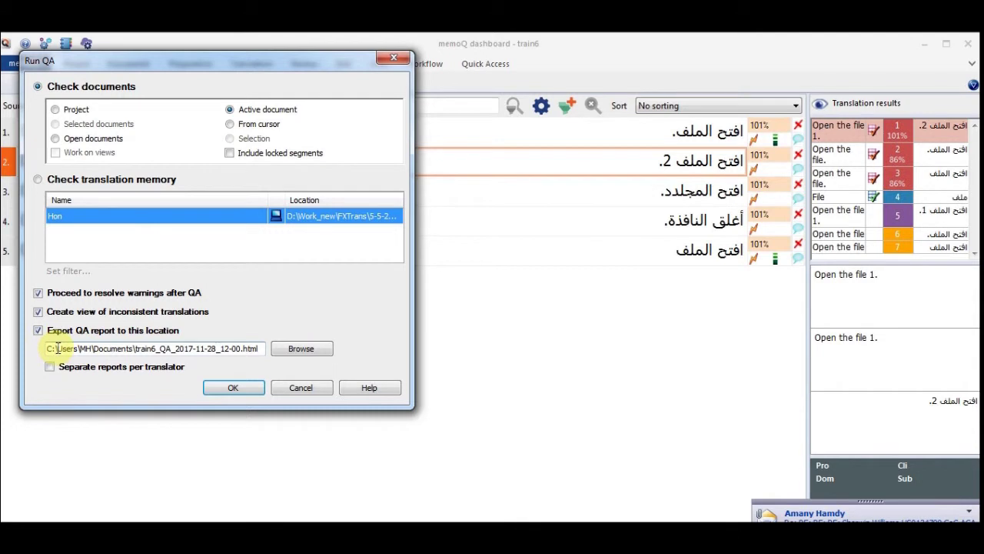
{"action": "mouse_move", "coordinate": [58, 348]}
{"action": "left_mouse_down"}
{"action": "mouse_move", "coordinate": [197, 347]}
{"action": "mouse_move", "coordinate": [193, 339]}
{"action": "mouse_move", "coordinate": [44, 349]}
{"action": "left_mouse_up"}
{"action": "left_click", "coordinate": [132, 348]}
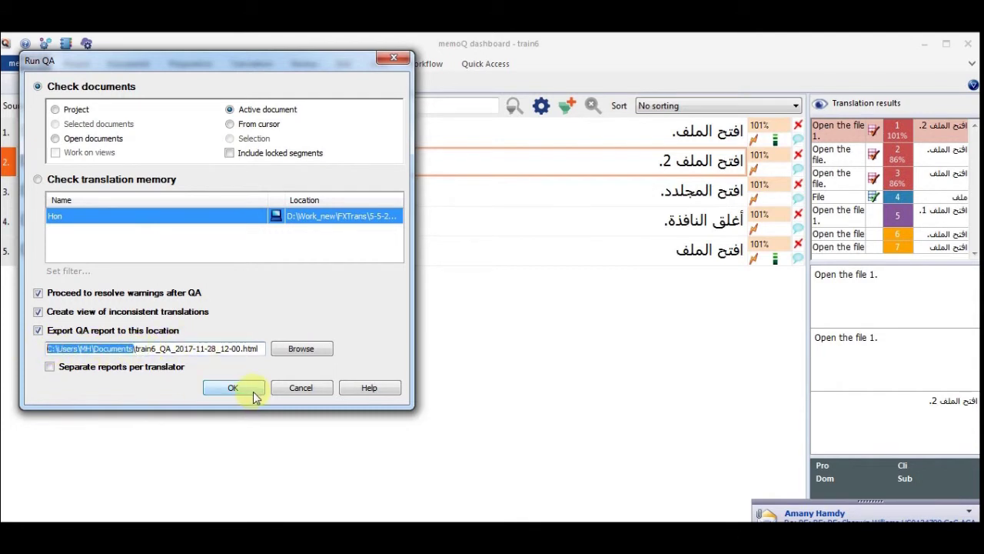
{"action": "key", "text": "ctrl+v"}
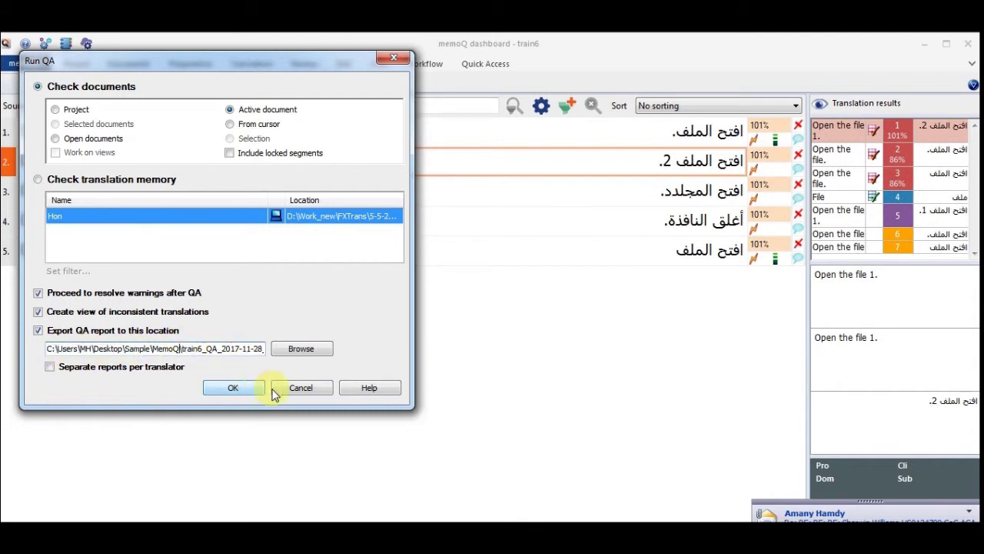
{"action": "left_click", "coordinate": [234, 388]}
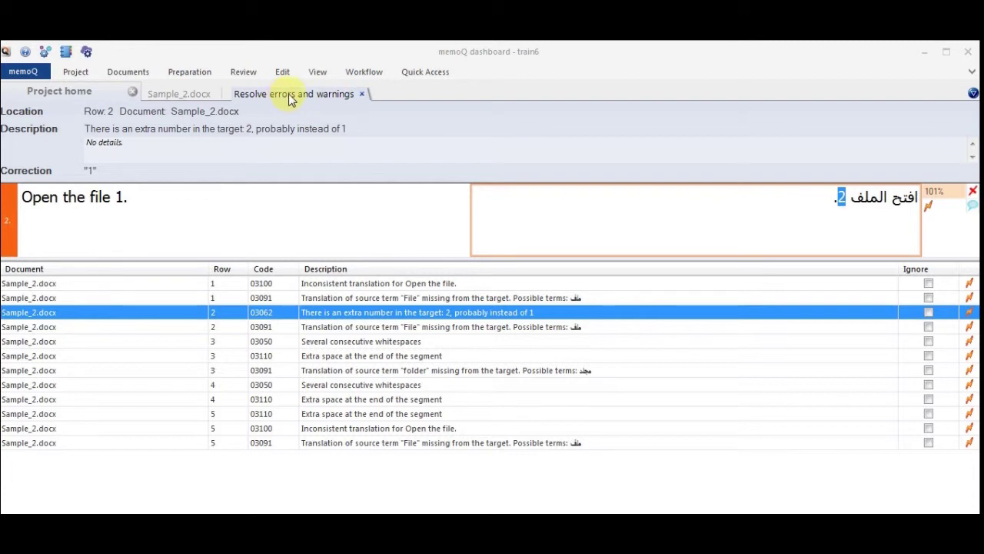
View the row 1 inconsistency warning, open the row 2 extra-number warning in the document, and change the target number to 1
{"action": "left_click", "coordinate": [399, 283]}
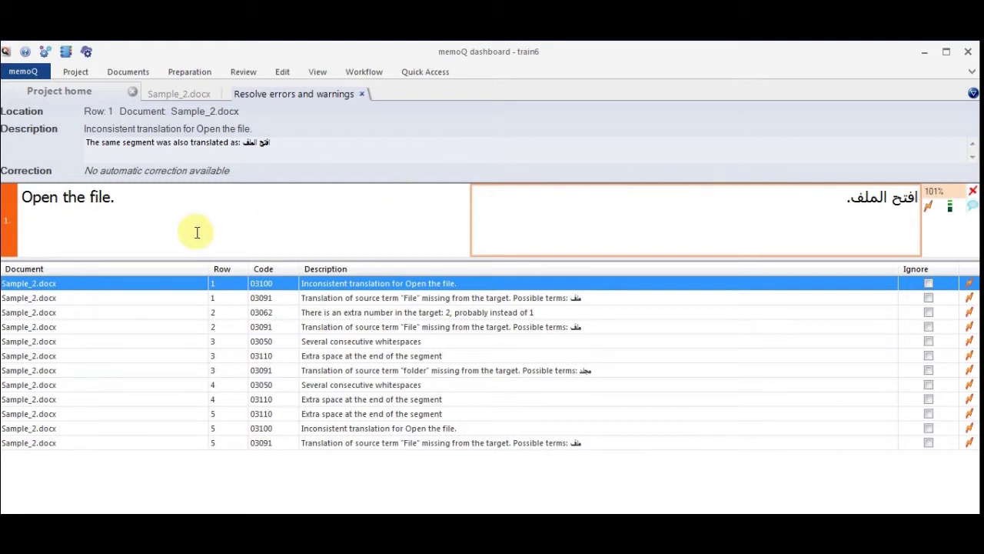
{"action": "left_click", "coordinate": [431, 315]}
{"action": "double_click", "coordinate": [446, 315]}
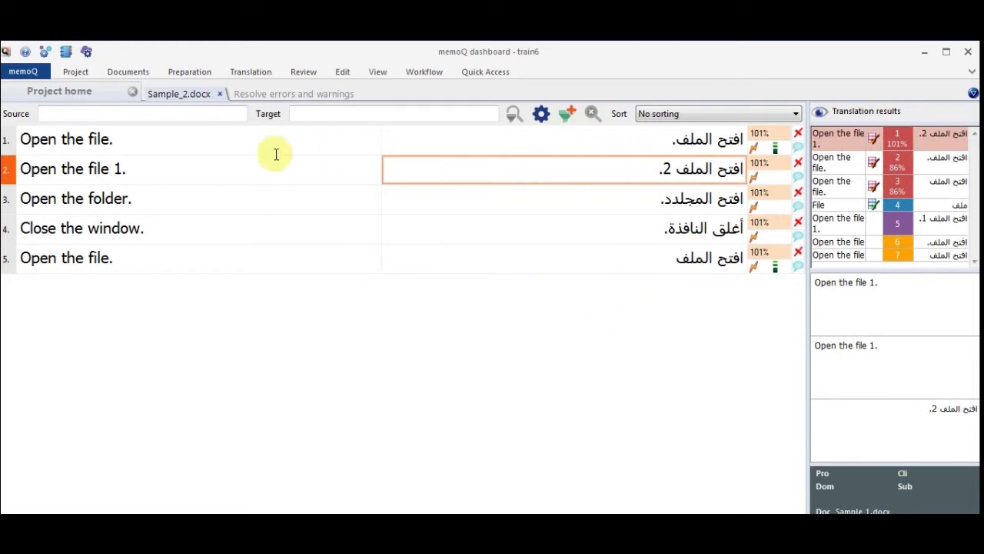
{"action": "left_click", "coordinate": [659, 178]}
{"action": "type", "text": "."}
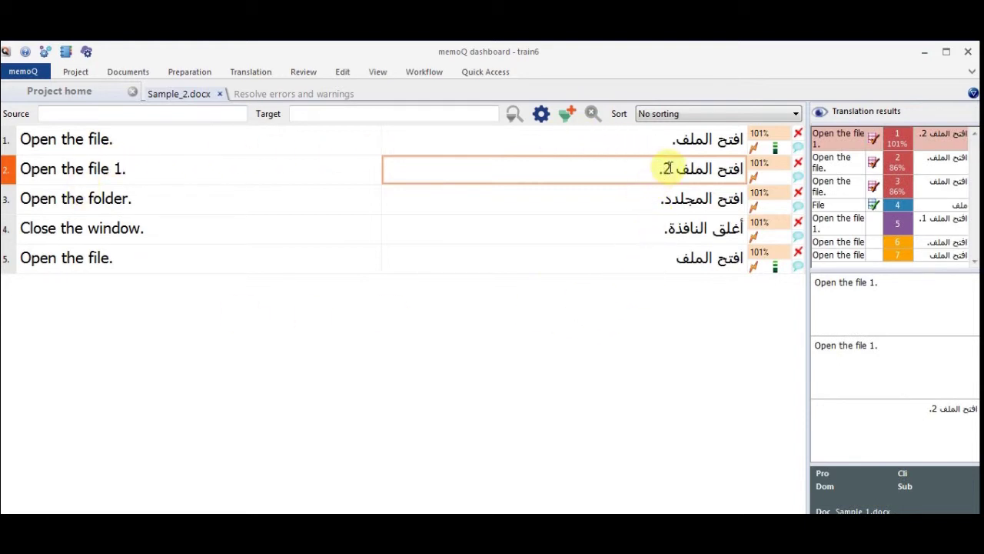
{"action": "double_click", "coordinate": [667, 168]}
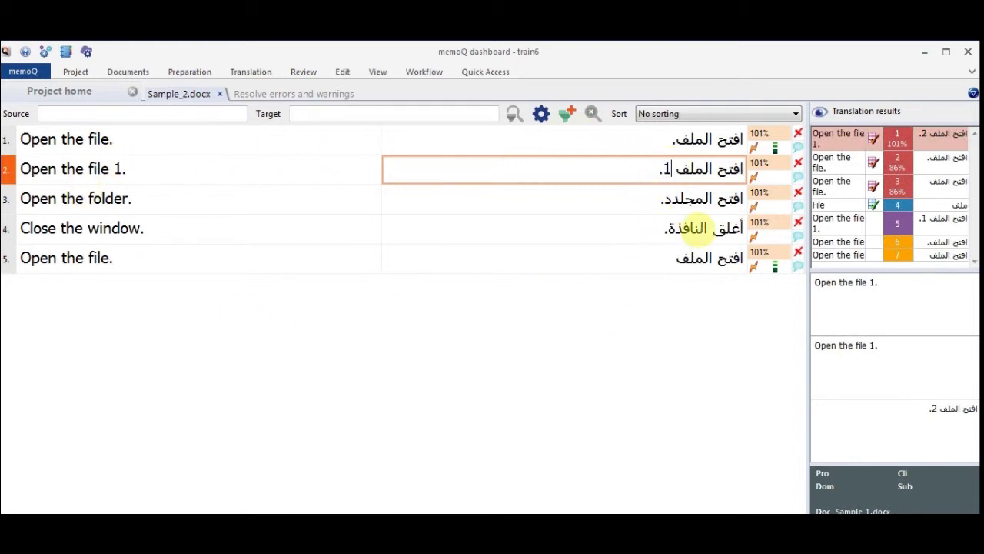
{"action": "left_click", "coordinate": [652, 198]}
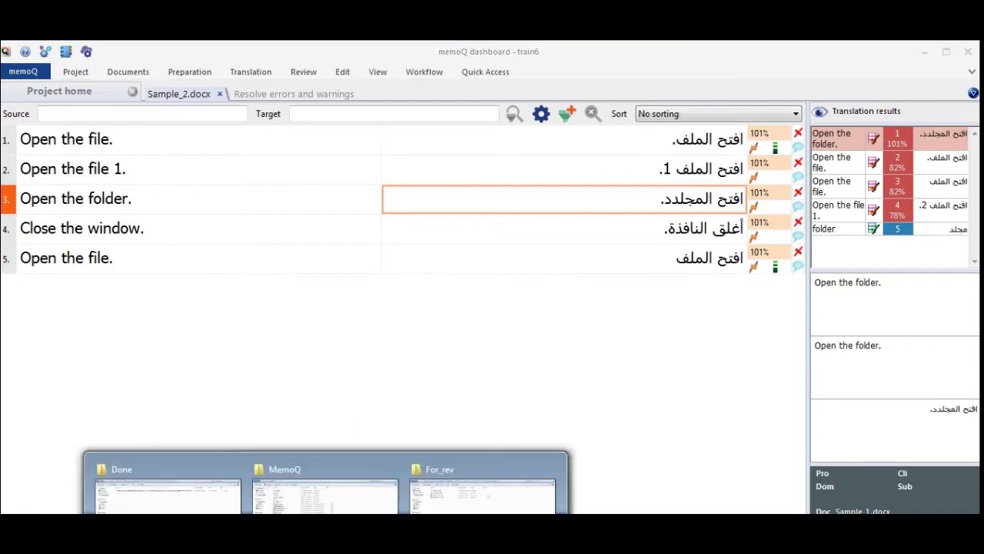
Switch to the MemoQ folder in the file explorer and open the report train6_QA_2017-11-28_12-00.html
{"action": "left_click", "coordinate": [331, 523]}
{"action": "left_click", "coordinate": [248, 363]}
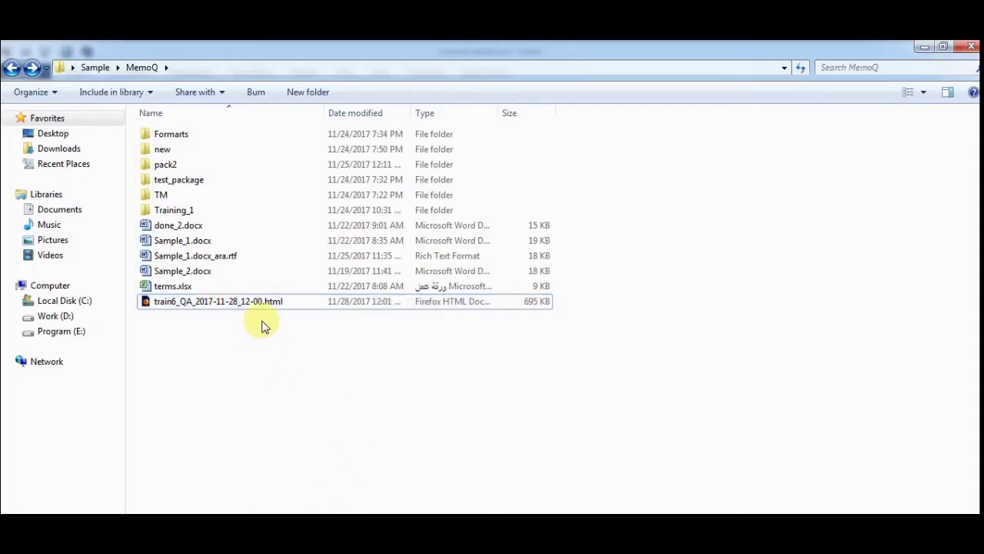
{"action": "double_click", "coordinate": [253, 302]}
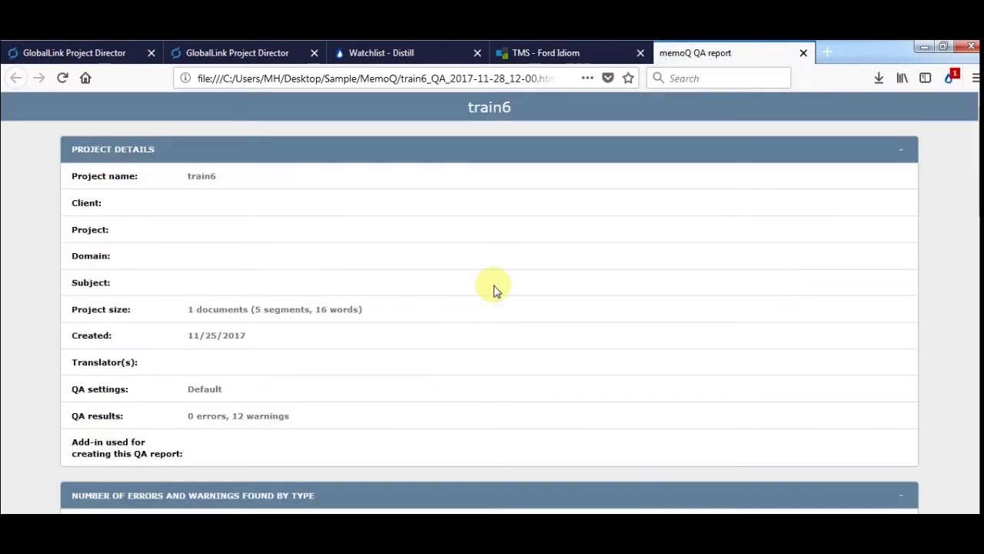
Examine the QA report's project details, issue types, filters, and the list of consistency, number, punctuation and terminology warnings
{"action": "scroll", "coordinate": [442, 273], "scroll_direction": "down", "scroll_amount": 3}
{"action": "scroll", "coordinate": [458, 261], "scroll_direction": "down", "scroll_amount": 3}
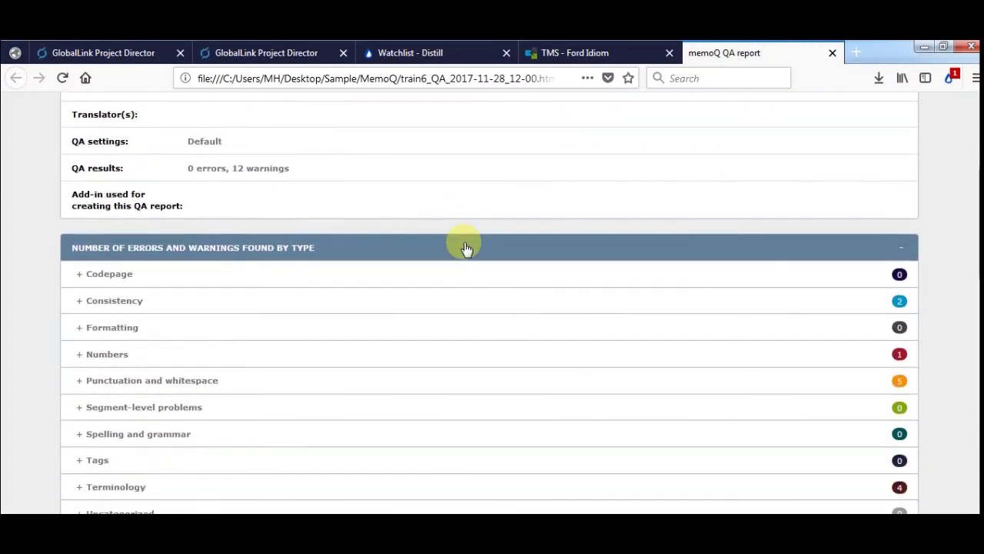
{"action": "scroll", "coordinate": [467, 250], "scroll_direction": "down", "scroll_amount": 6}
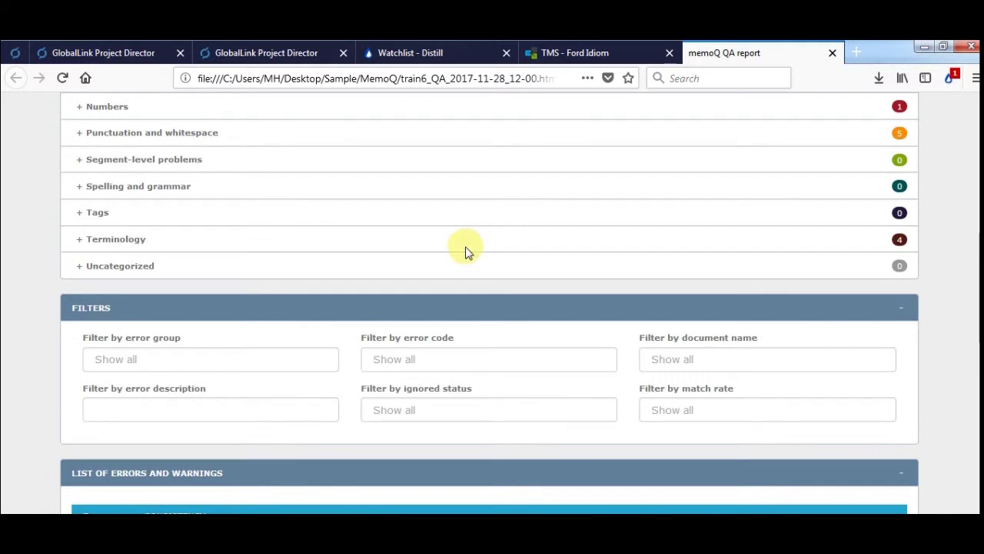
{"action": "scroll", "coordinate": [467, 250], "scroll_direction": "down", "scroll_amount": 8}
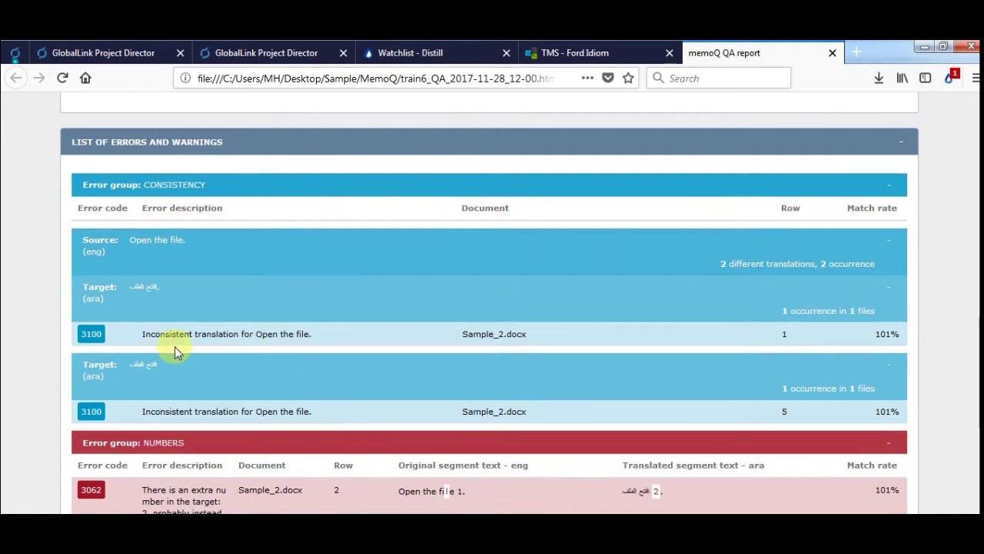
{"action": "scroll", "coordinate": [175, 352], "scroll_direction": "down", "scroll_amount": 4}
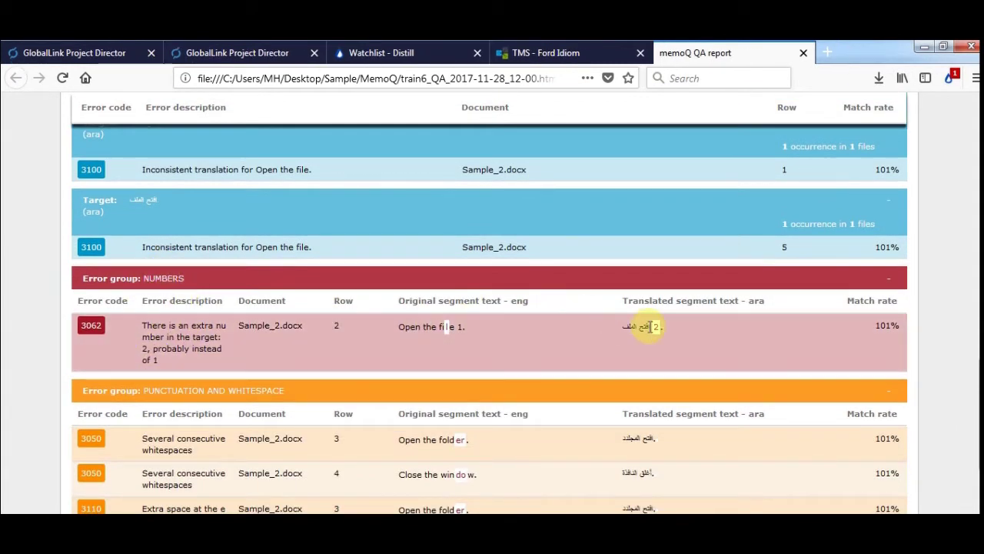
{"action": "scroll", "coordinate": [193, 323], "scroll_direction": "down", "scroll_amount": 4}
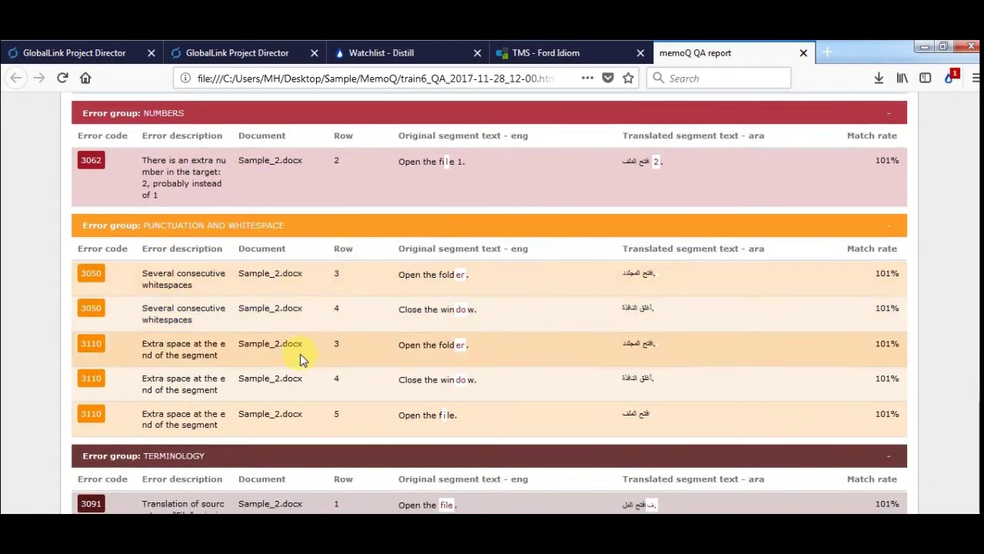
{"action": "scroll", "coordinate": [357, 346], "scroll_direction": "down", "scroll_amount": 3}
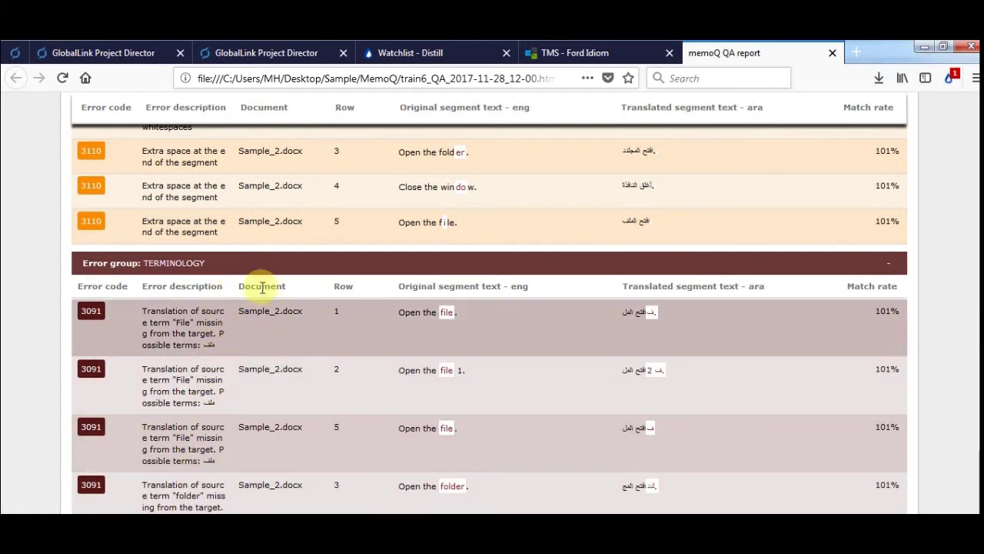
{"action": "scroll", "coordinate": [343, 319], "scroll_direction": "up", "scroll_amount": 10}
{"action": "scroll", "coordinate": [350, 298], "scroll_direction": "up", "scroll_amount": 6}
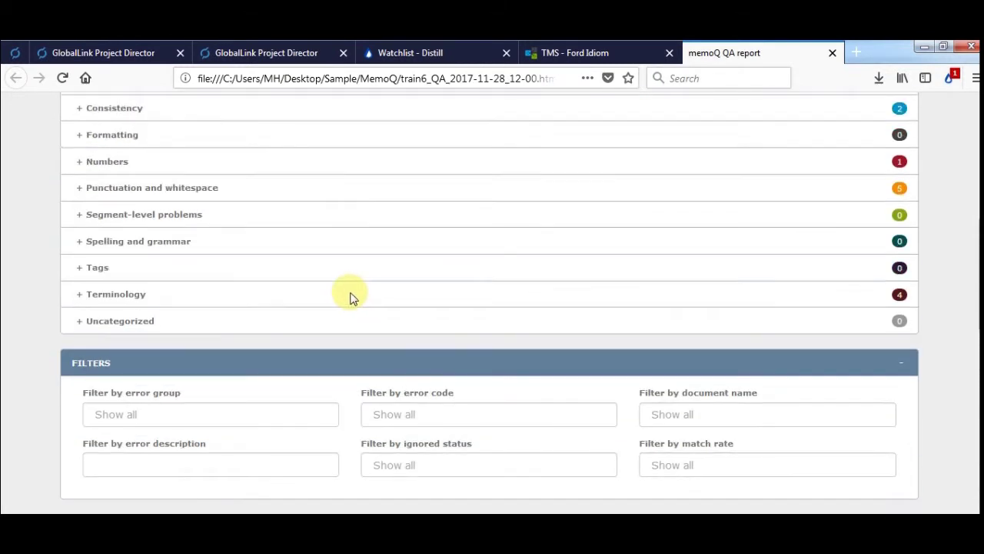
{"action": "scroll", "coordinate": [405, 269], "scroll_direction": "up", "scroll_amount": 3}
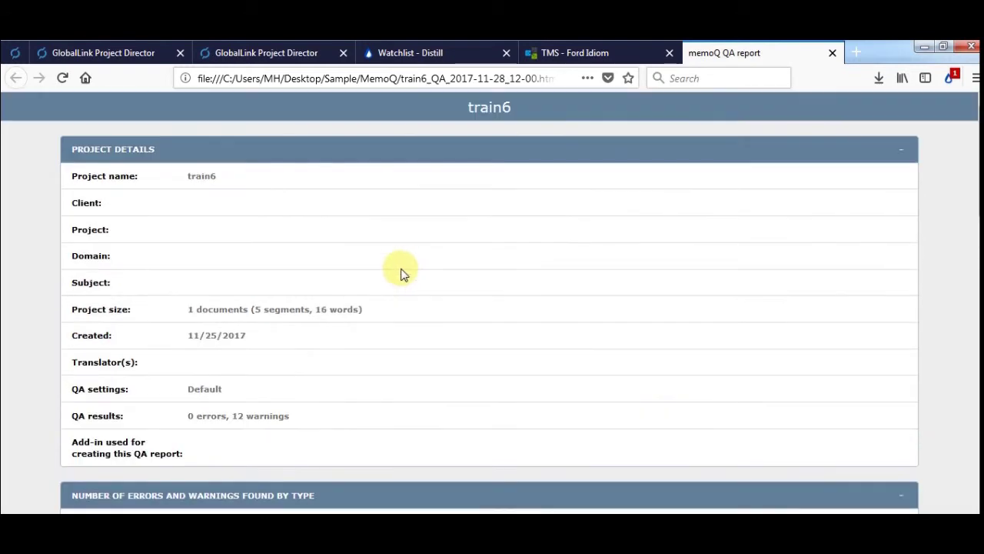
Switch back to memoQ, run the spell checker on Sample_2.docx, and close it at the flagged word in segment 3
{"action": "left_click", "coordinate": [570, 528]}
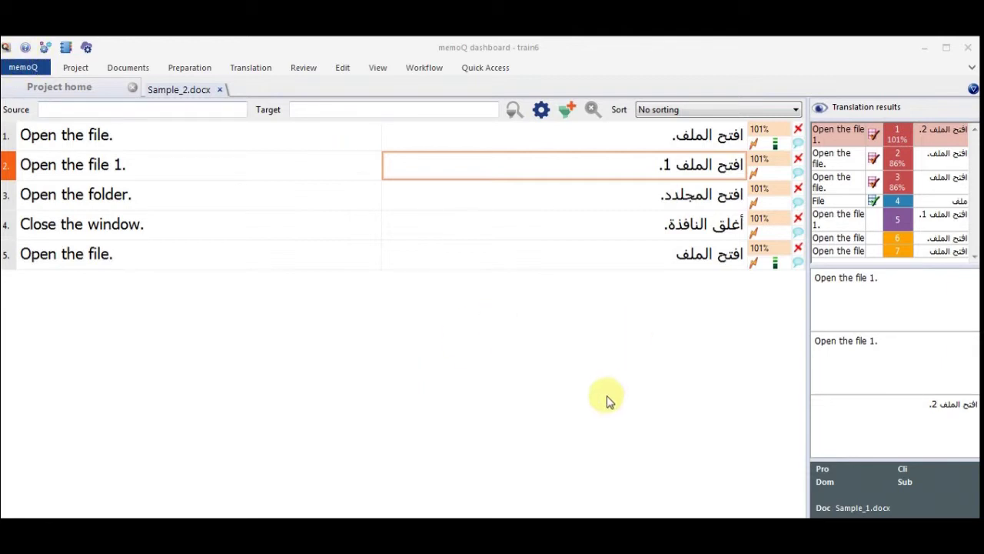
{"action": "left_click", "coordinate": [256, 71]}
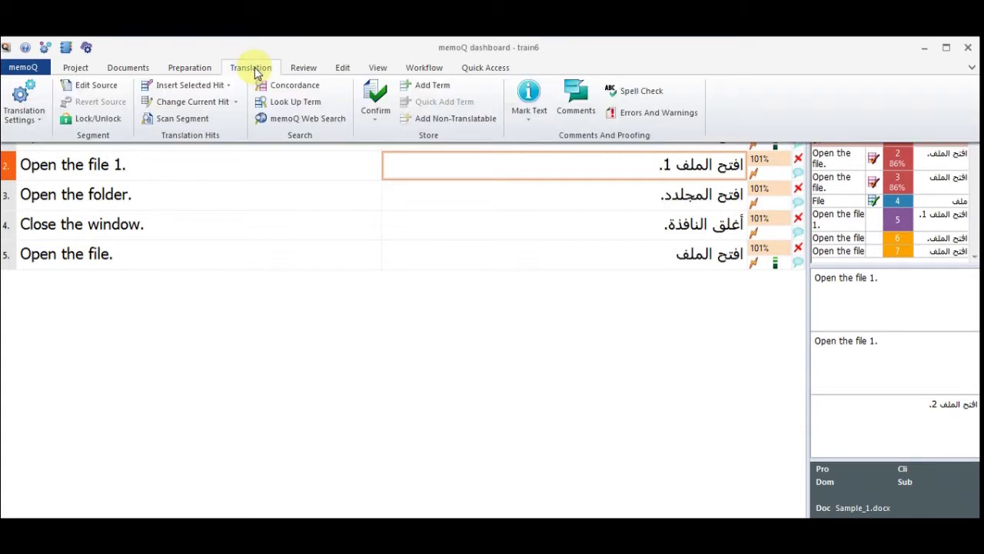
{"action": "left_click", "coordinate": [651, 91]}
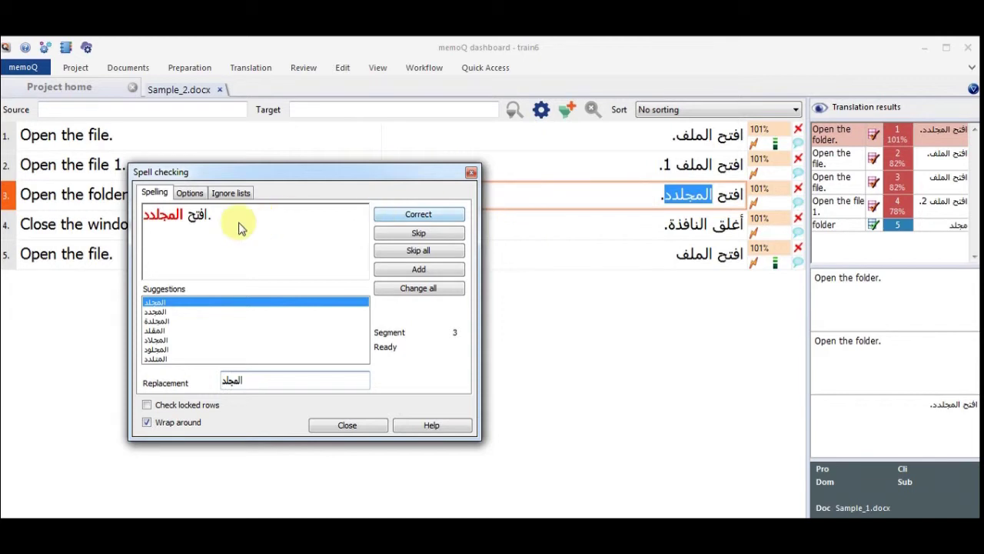
{"action": "left_click", "coordinate": [471, 173]}
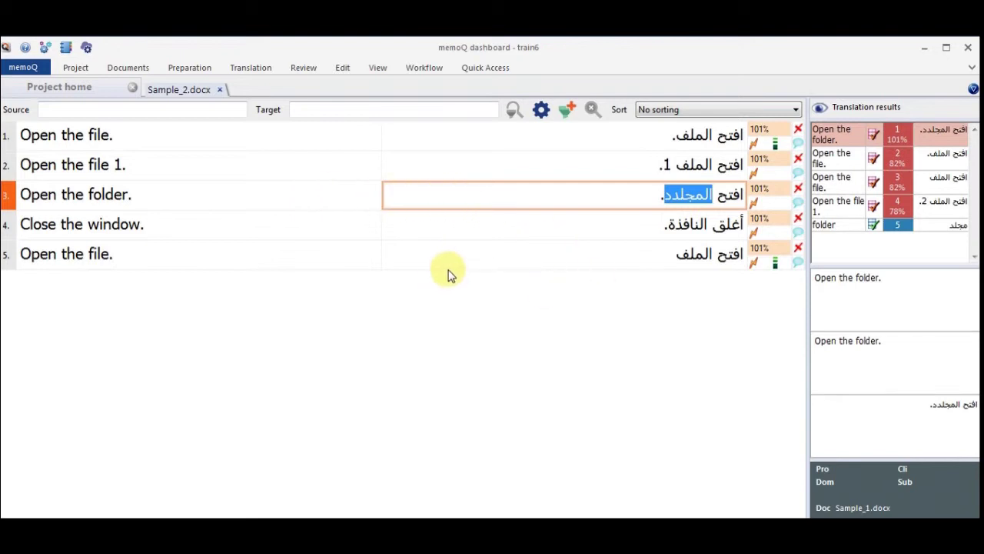
Close Sample_2.docx and export it as a bilingual two-column RTF, saved as Sample_2.docx_ara.rtf in the MemoQ folder
{"action": "left_click", "coordinate": [221, 92]}
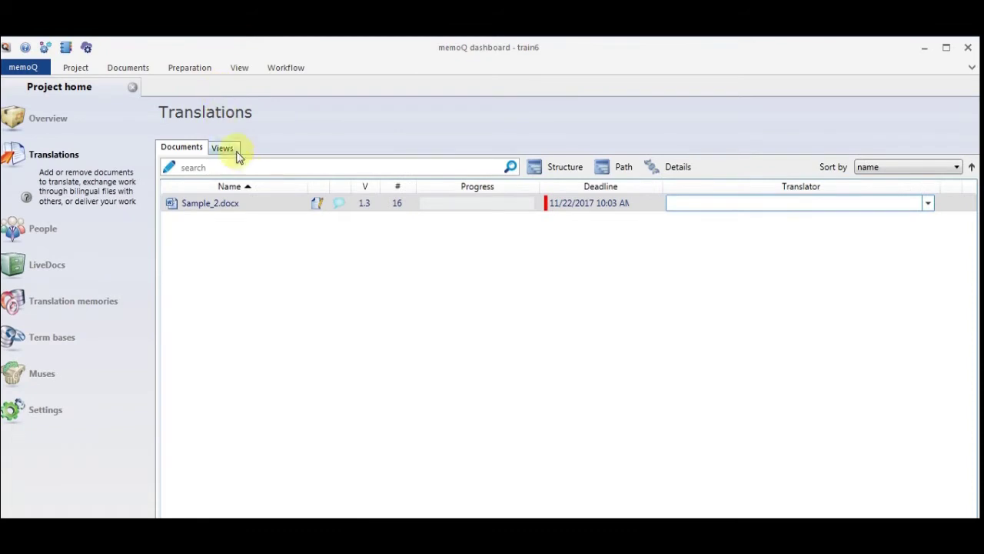
{"action": "right_click", "coordinate": [260, 206]}
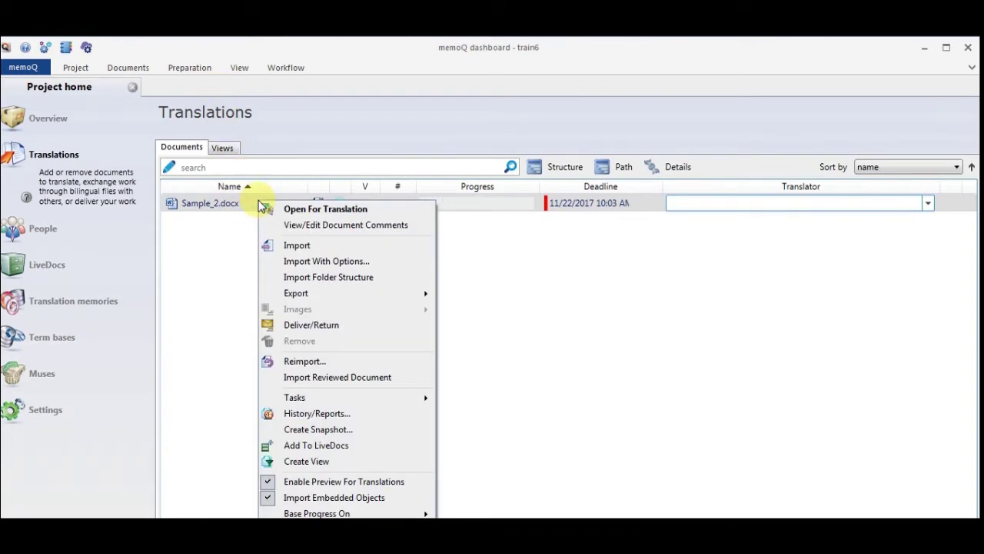
{"action": "mouse_move", "coordinate": [348, 298]}
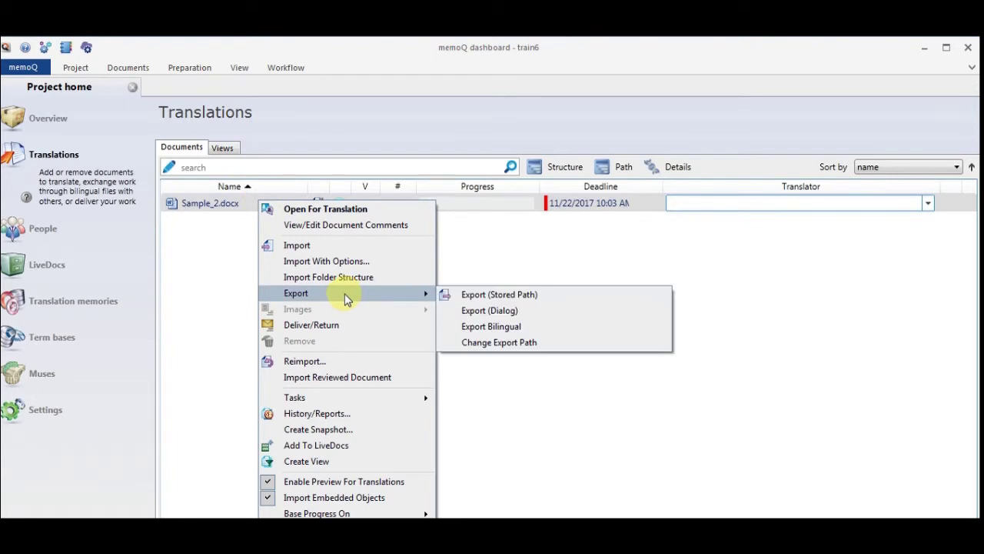
{"action": "left_click", "coordinate": [514, 333]}
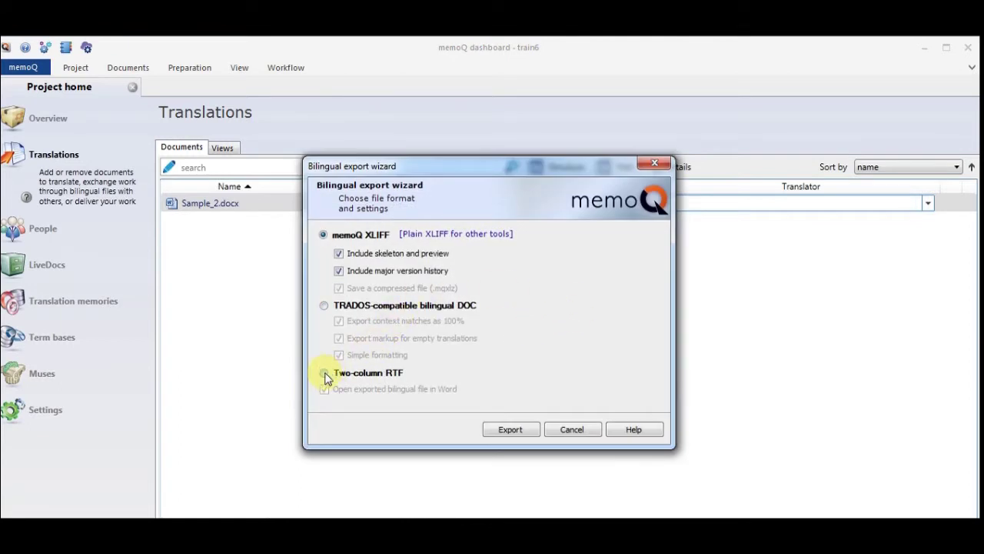
{"action": "left_click", "coordinate": [325, 374]}
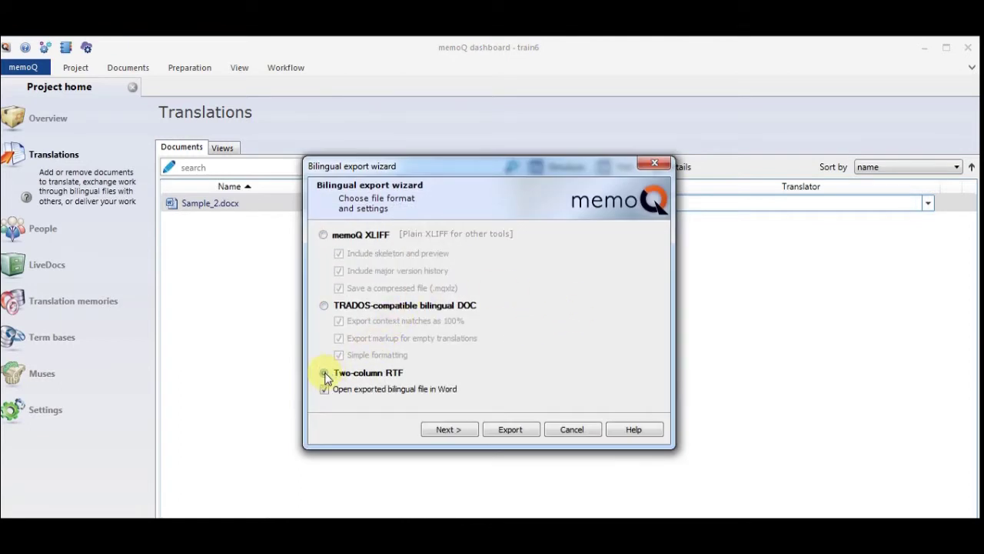
{"action": "left_click", "coordinate": [452, 429]}
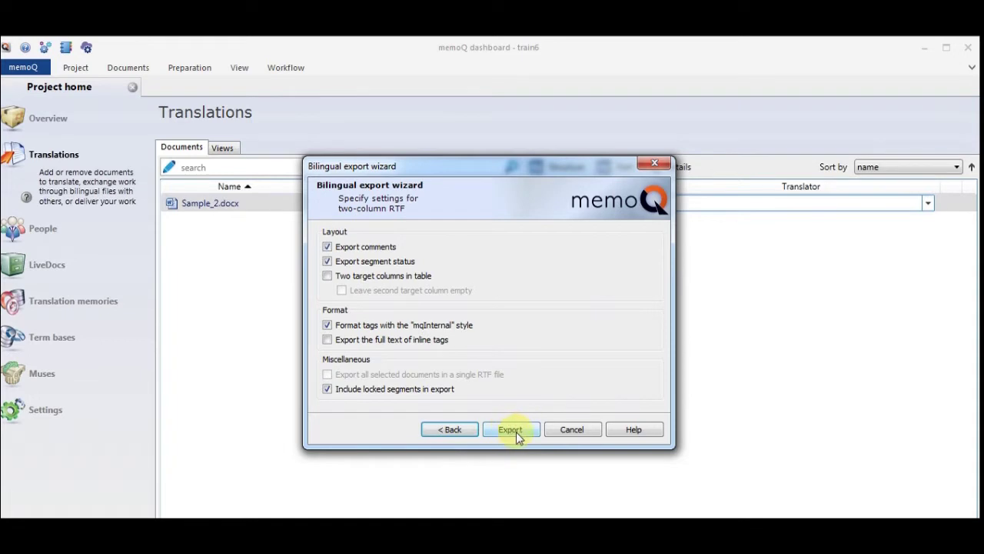
{"action": "left_click", "coordinate": [512, 431]}
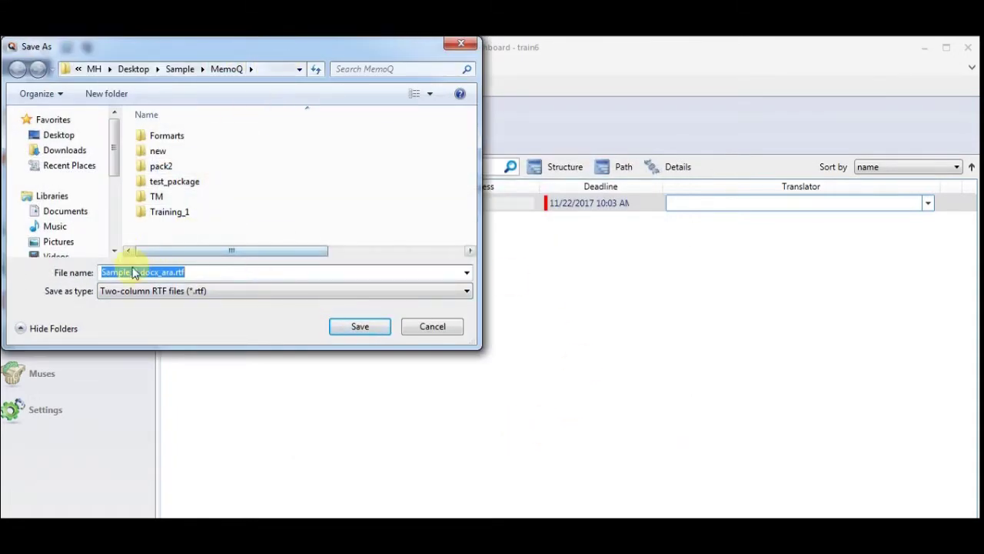
{"action": "left_click", "coordinate": [360, 328]}
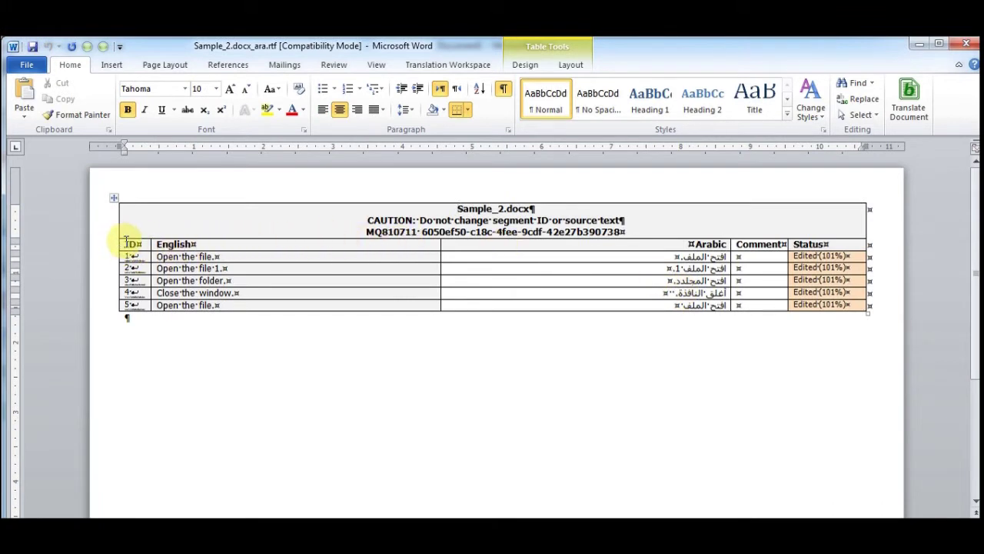
Cut the ID and English column contents from the exported table, spell-check the Arabic text, and copy the flagged word before closing the checker
{"action": "left_click_drag", "start_coordinate": [127, 242], "coordinate": [194, 308]}
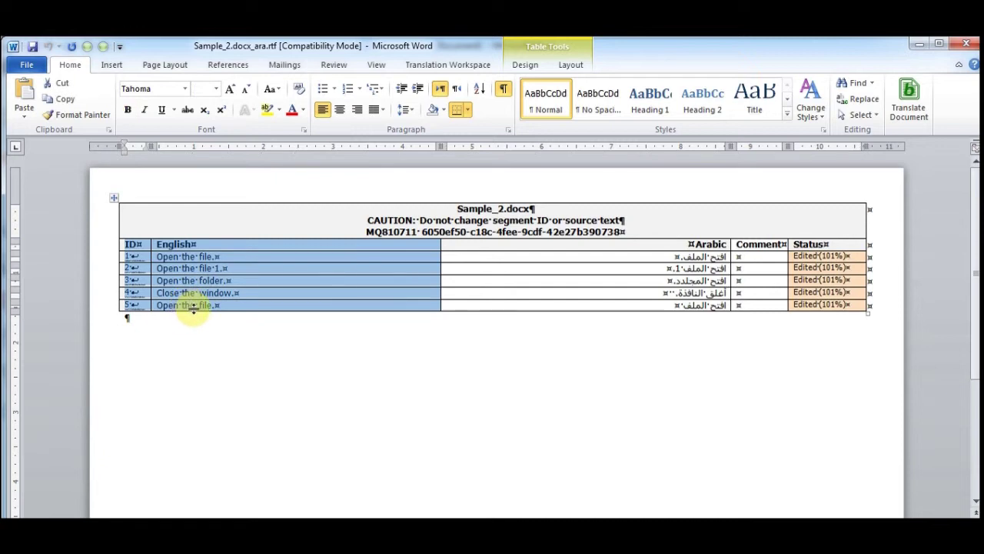
{"action": "key", "text": "ctrl+x"}
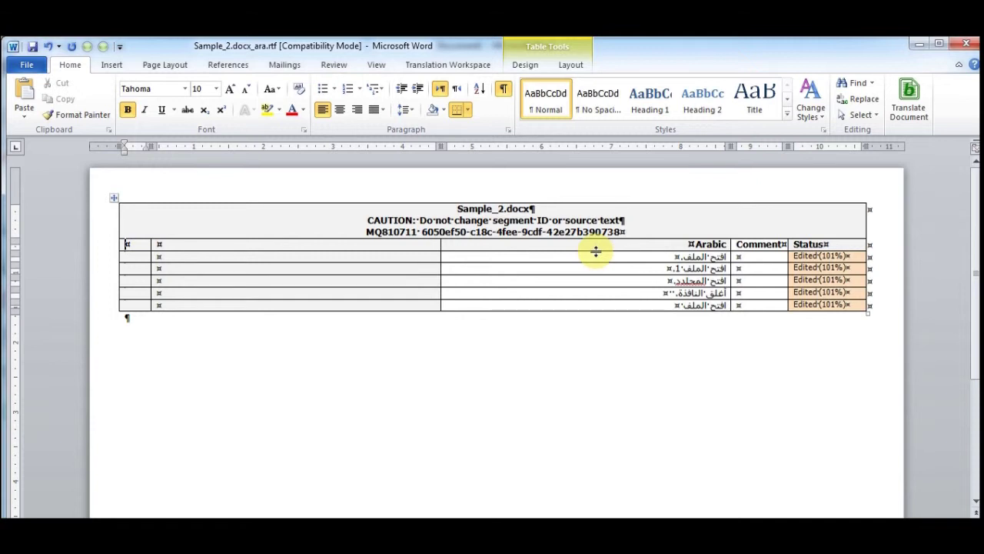
{"action": "key", "text": "F7"}
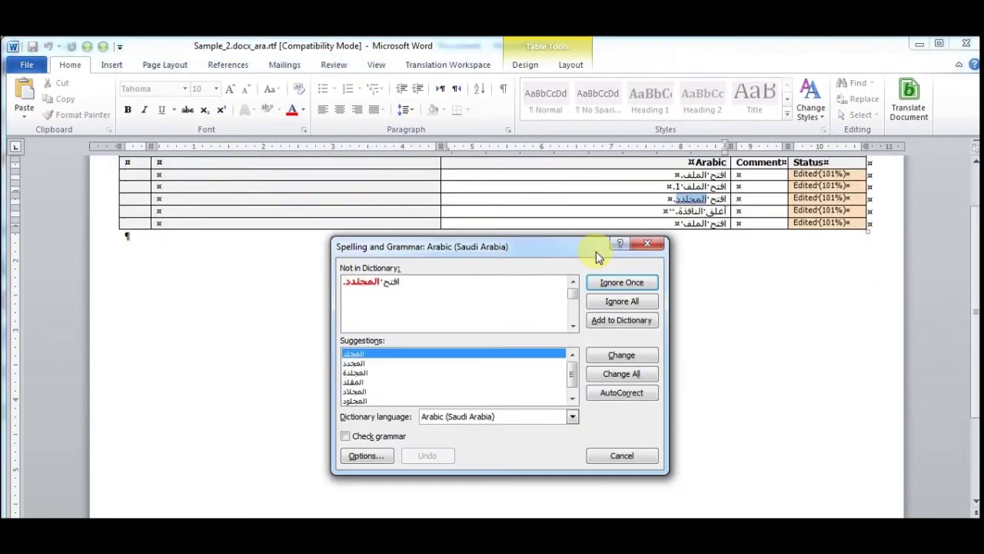
{"action": "double_click", "coordinate": [361, 282]}
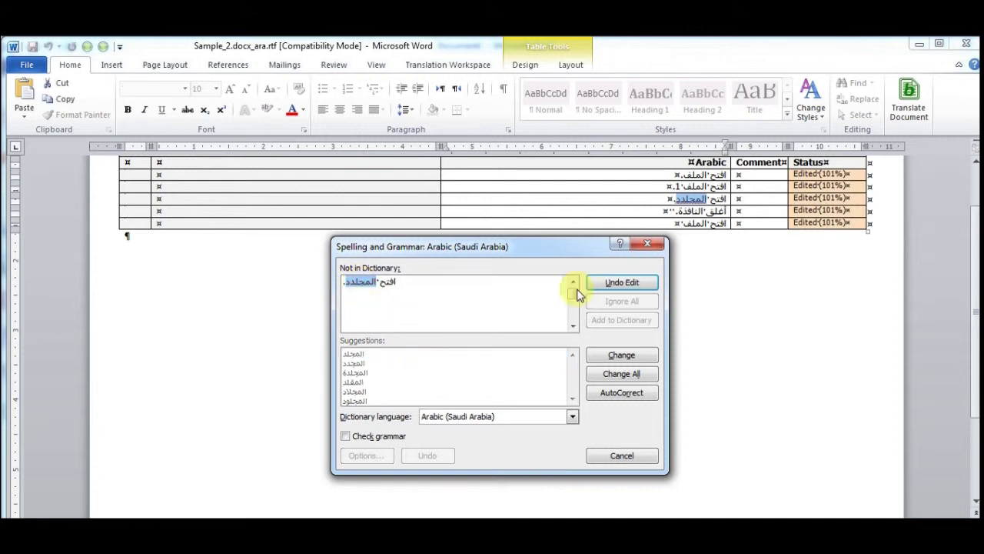
{"action": "left_click", "coordinate": [647, 243]}
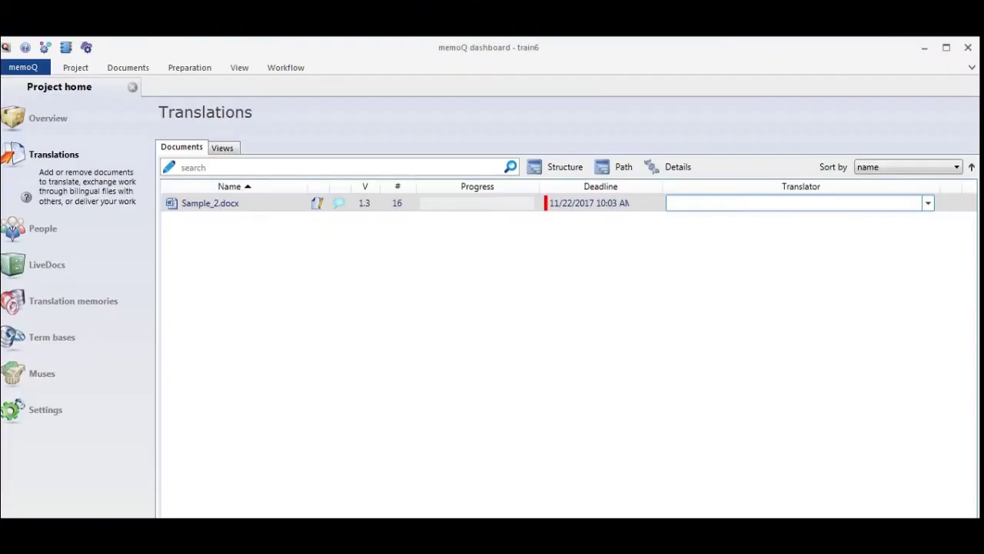
Back in memoQ, reopen Sample_2.docx, find المجلدد in the document, place the cursor in that word, and close Quick find
{"action": "double_click", "coordinate": [285, 209]}
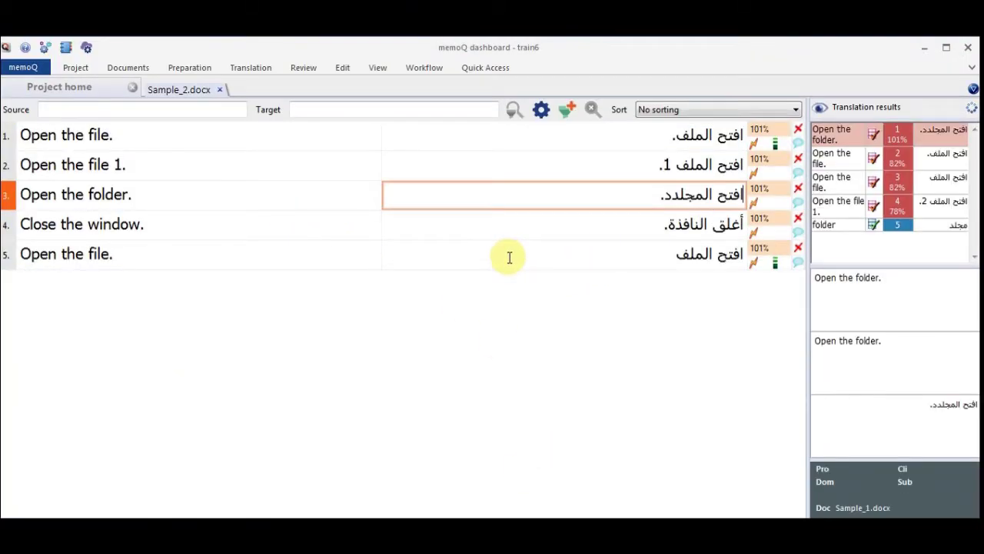
{"action": "key", "text": "ctrl+f"}
{"action": "key", "text": "ctrl+v"}
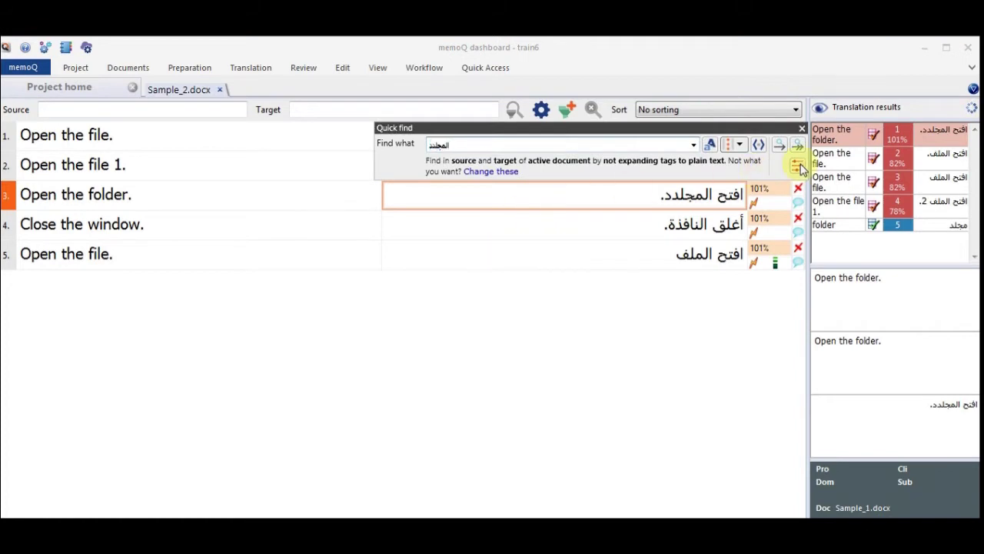
{"action": "left_click", "coordinate": [782, 146]}
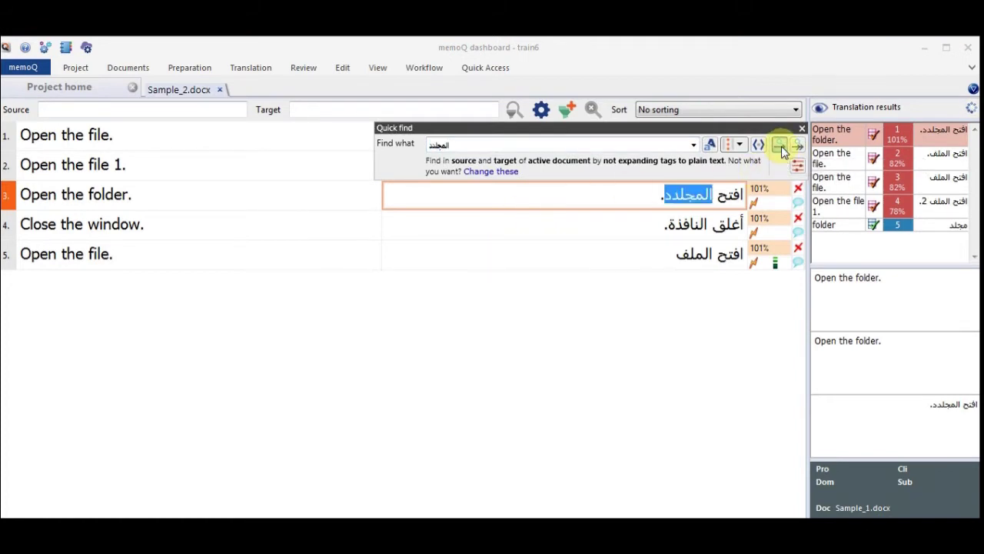
{"action": "left_click", "coordinate": [657, 198]}
{"action": "left_click", "coordinate": [681, 196]}
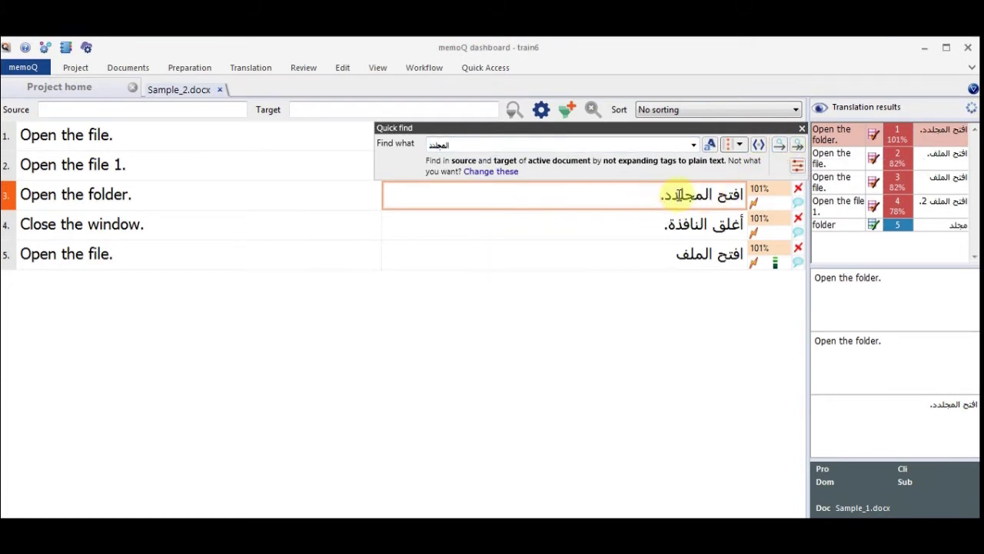
{"action": "left_click", "coordinate": [802, 129]}
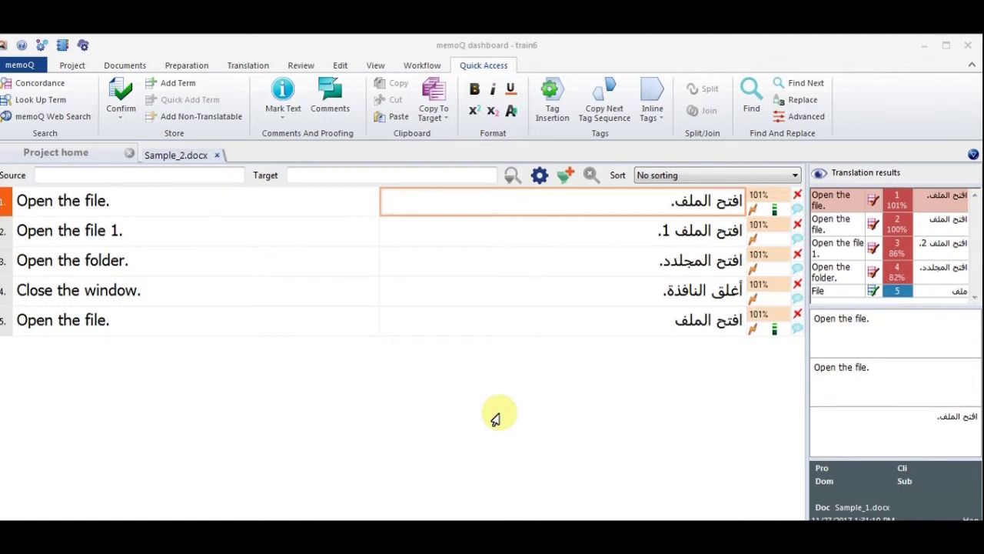
Close Sample_2.docx, check that the Hon translation memory is enabled for the project, and return to the translations list
{"action": "left_click", "coordinate": [218, 157]}
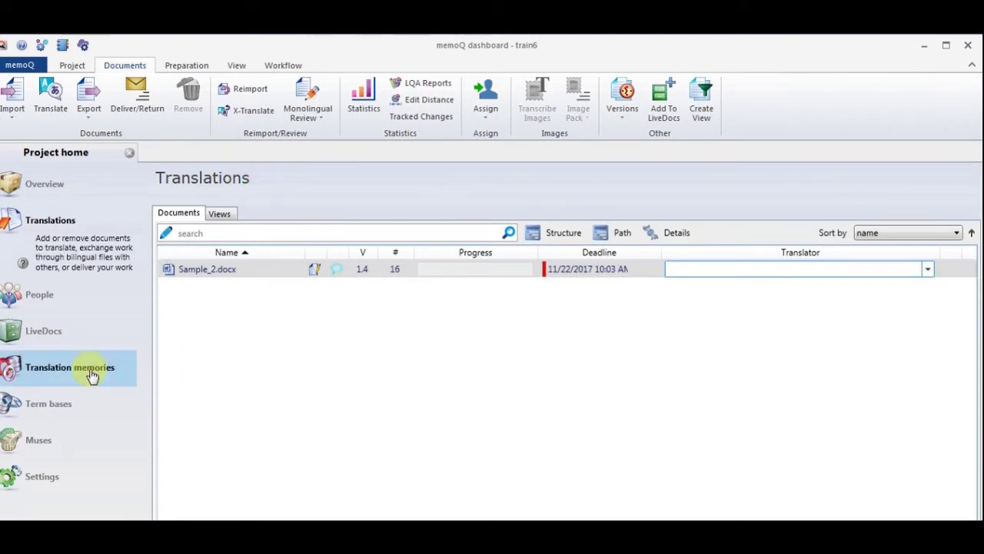
{"action": "left_click", "coordinate": [60, 374]}
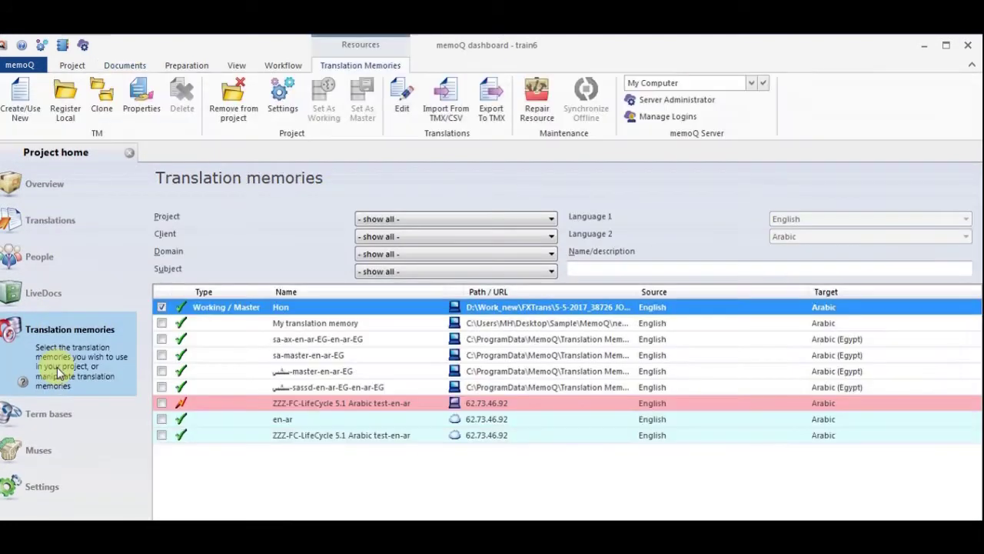
{"action": "left_click", "coordinate": [161, 307]}
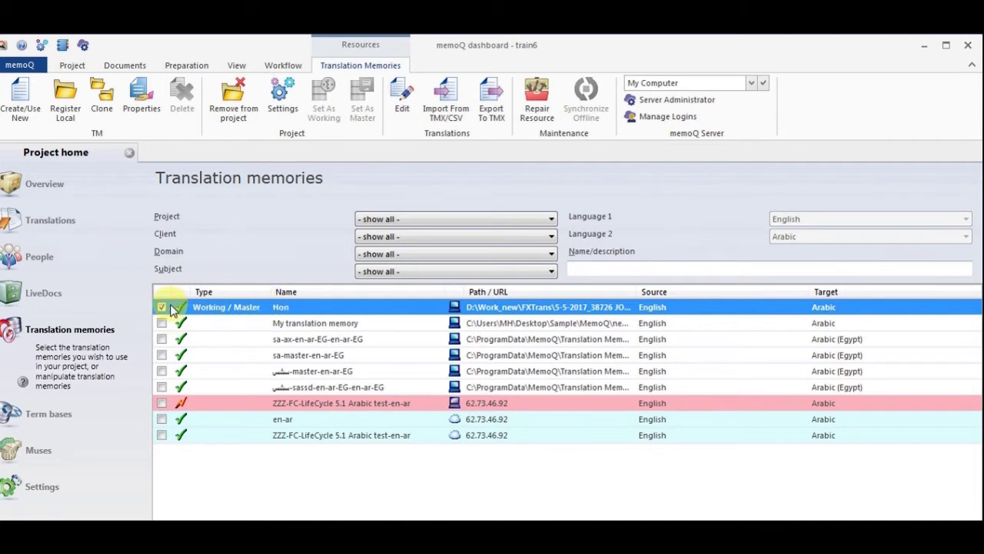
{"action": "left_click", "coordinate": [48, 224]}
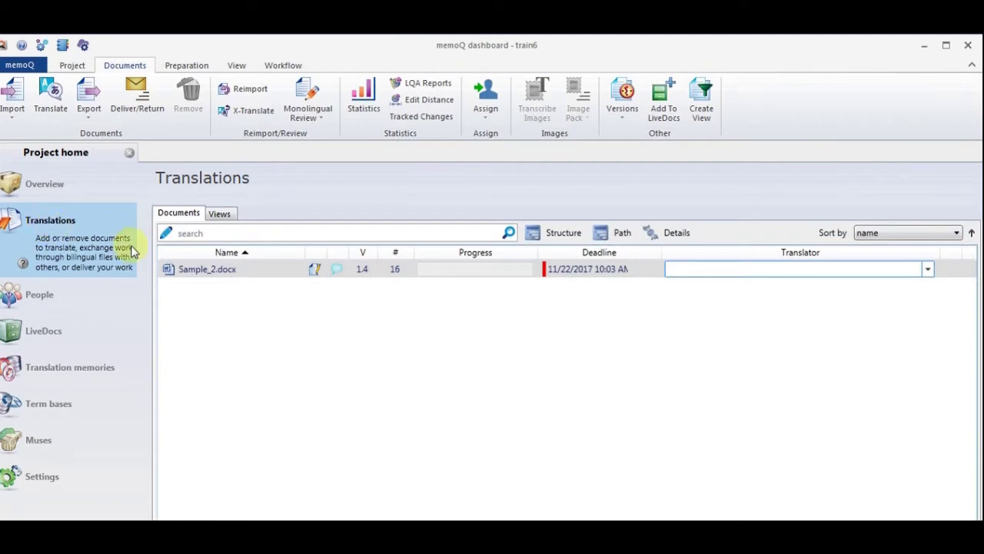
Reopen Sample_2.docx, select all five segments, and confirm them to the translation memory
{"action": "double_click", "coordinate": [238, 271]}
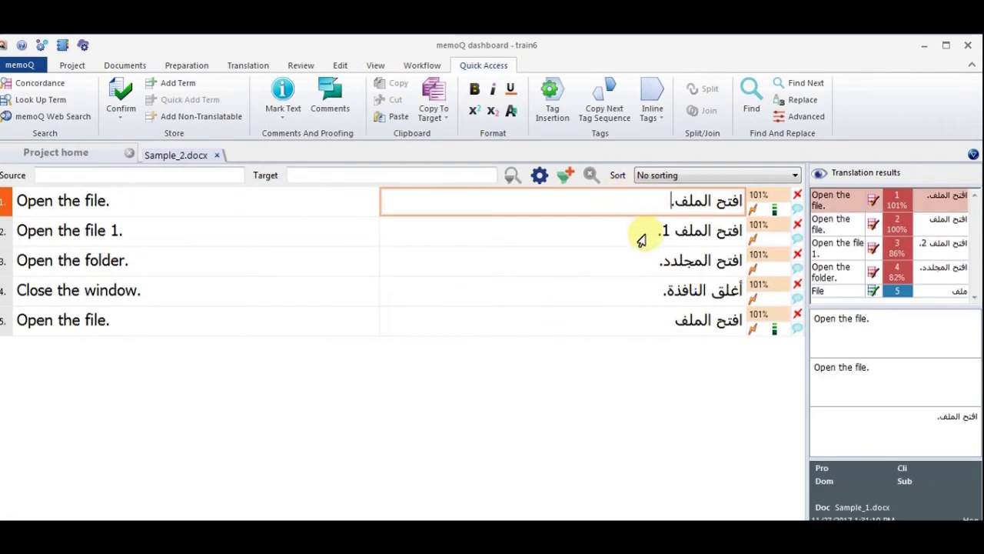
{"action": "left_click_drag", "start_coordinate": [637, 236], "coordinate": [628, 330]}
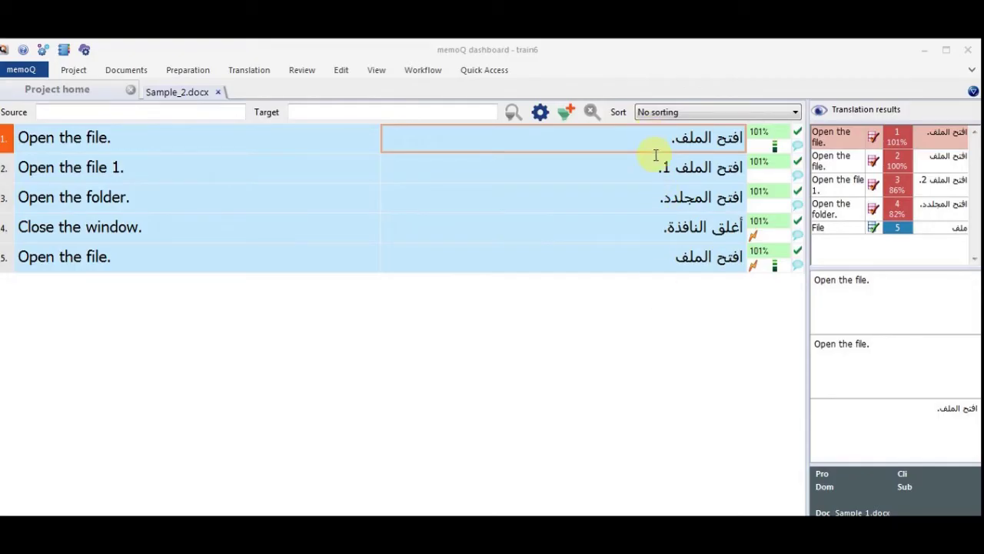
{"action": "right_click", "coordinate": [651, 136]}
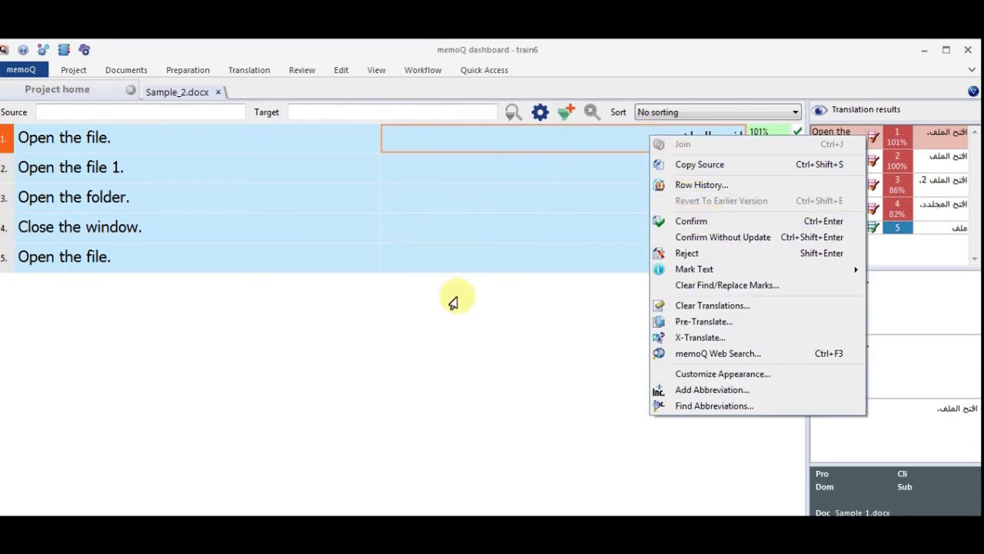
{"action": "left_click", "coordinate": [248, 70]}
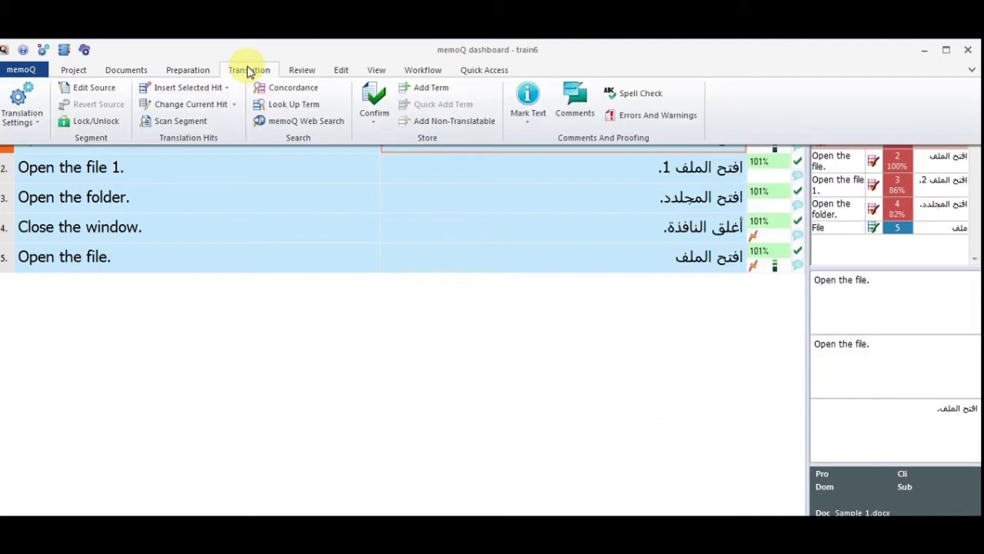
{"action": "left_click", "coordinate": [373, 98]}
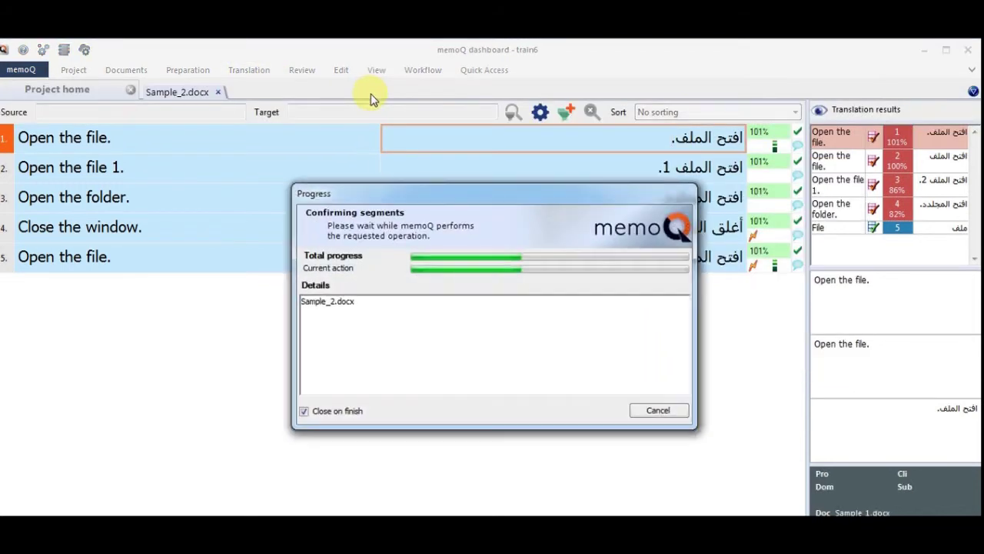